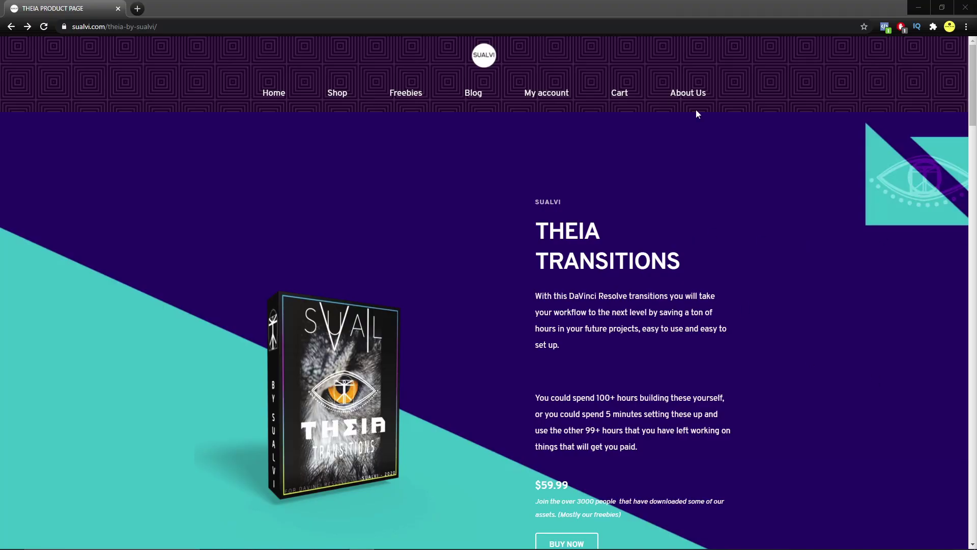
- Scroll the THEIA product page, then show Chrome's installed extensions list
scroll(854, 230, down, 2)
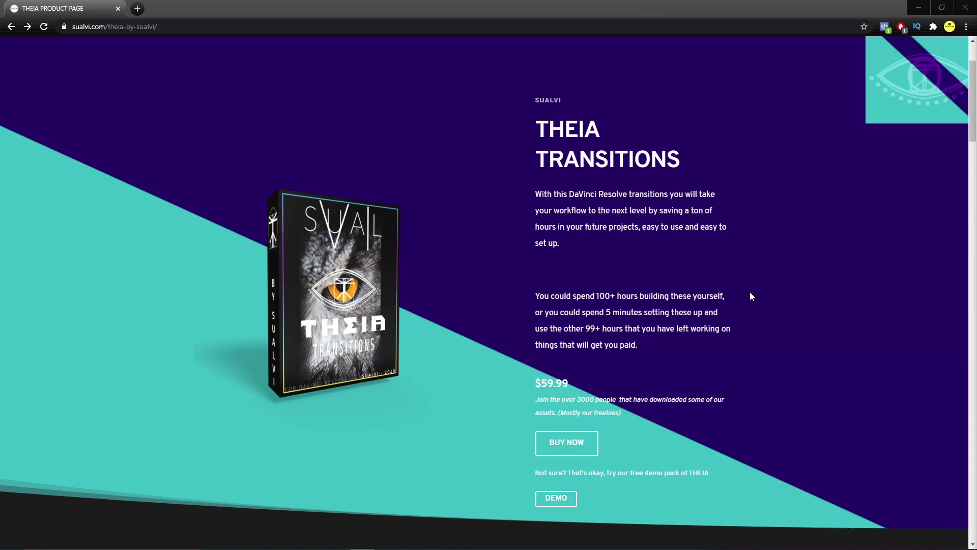
scroll(623, 288, up, 2)
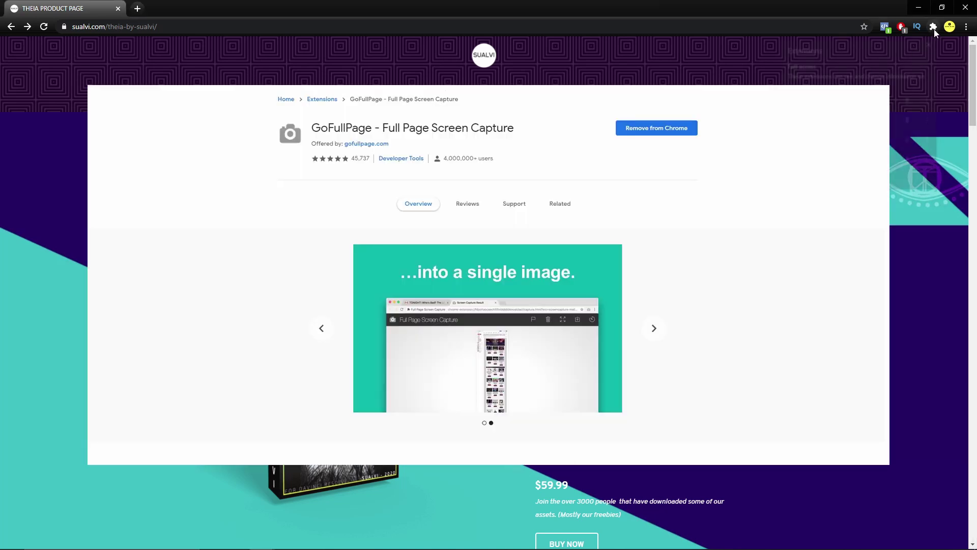
click(933, 27)
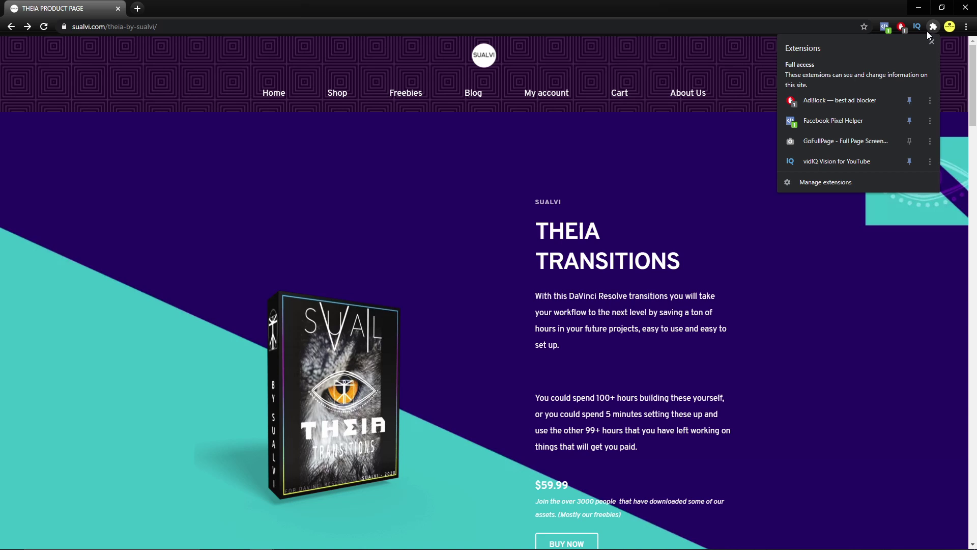
- Run GoFullPage to capture the whole THEIA page as one tall image
click(866, 143)
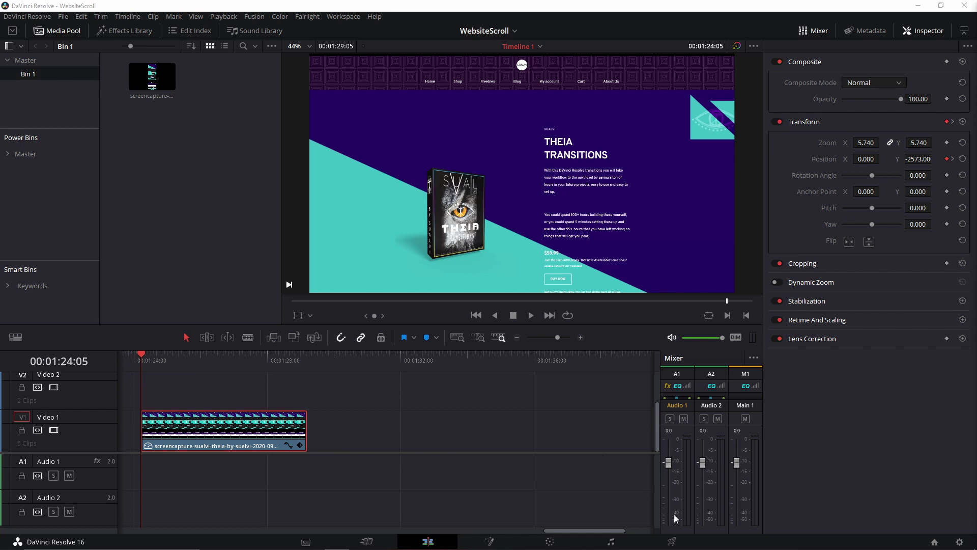
- Check the completed PreviewWebsitScroll render on the Deliver page, then return to Edit
click(671, 541)
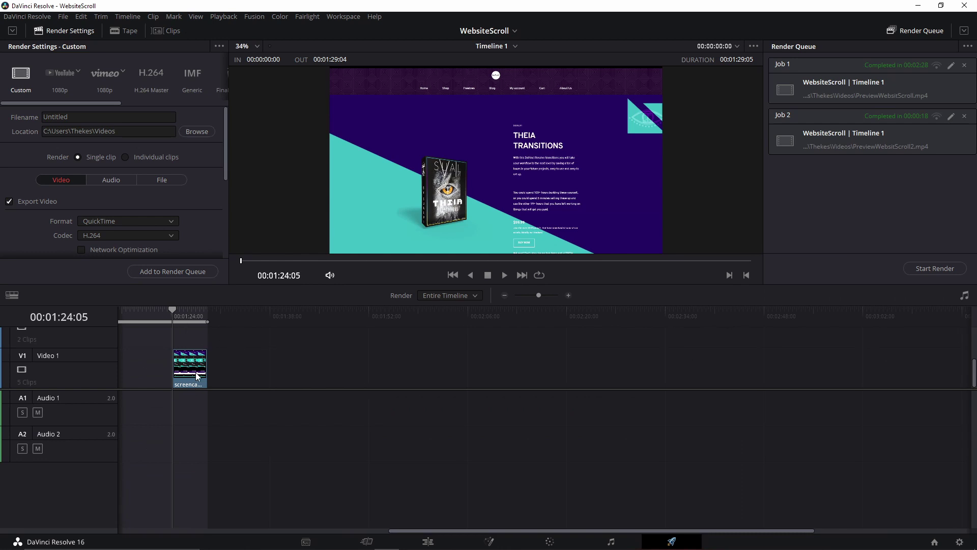
key(shift+4)
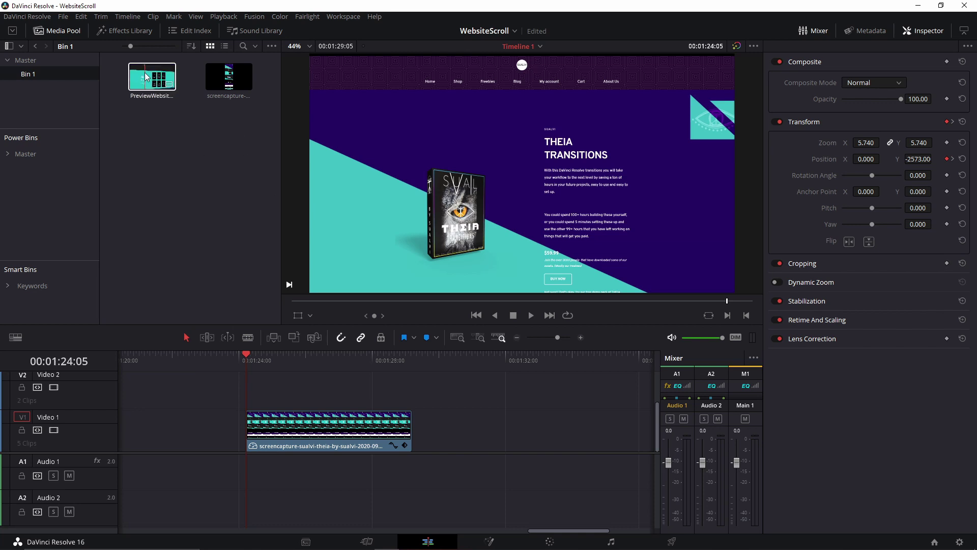
- Add PreviewWebsitScroll2.mp4 to the timeline and play it back
drag(145, 77, 457, 420)
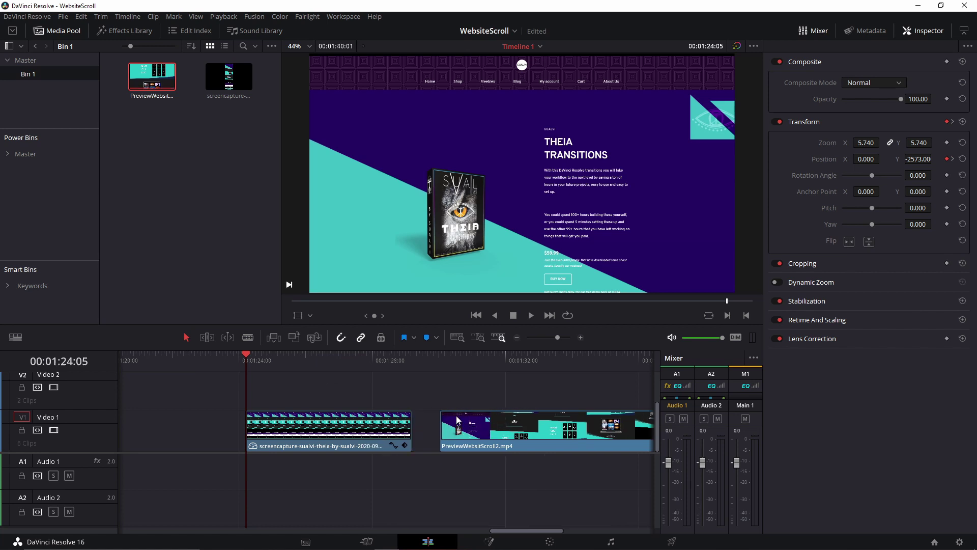
scroll(457, 420, right, 3)
click(271, 366)
key(space)
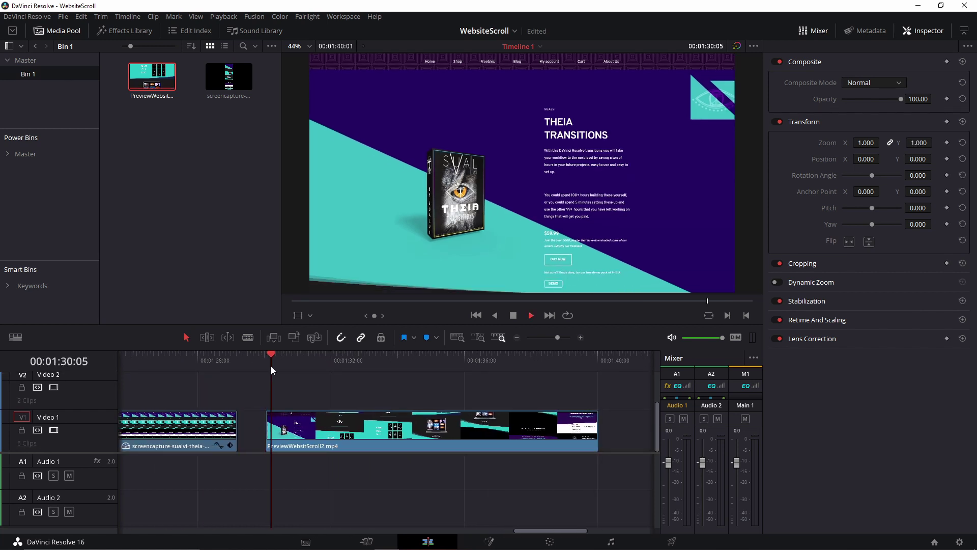
scroll(543, 182, down, 1)
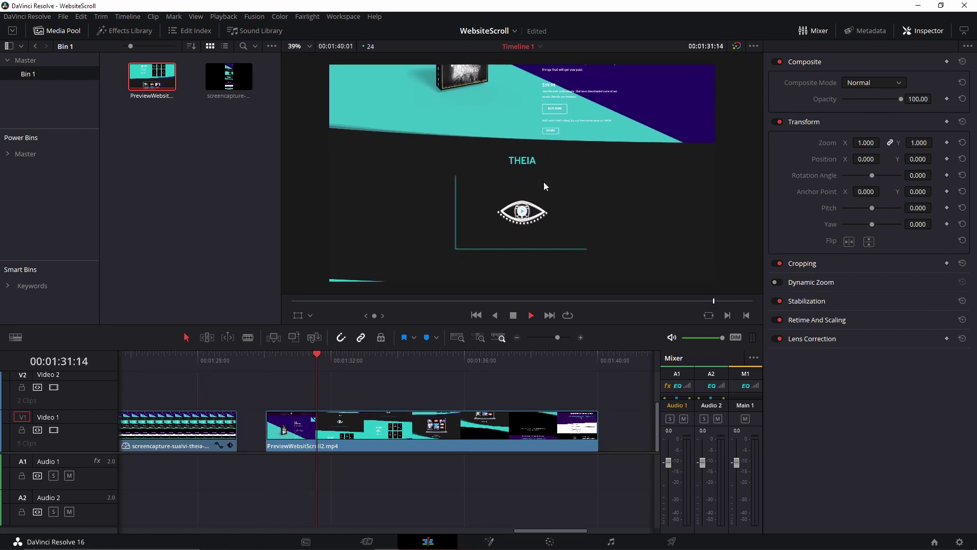
scroll(544, 181, down, 2)
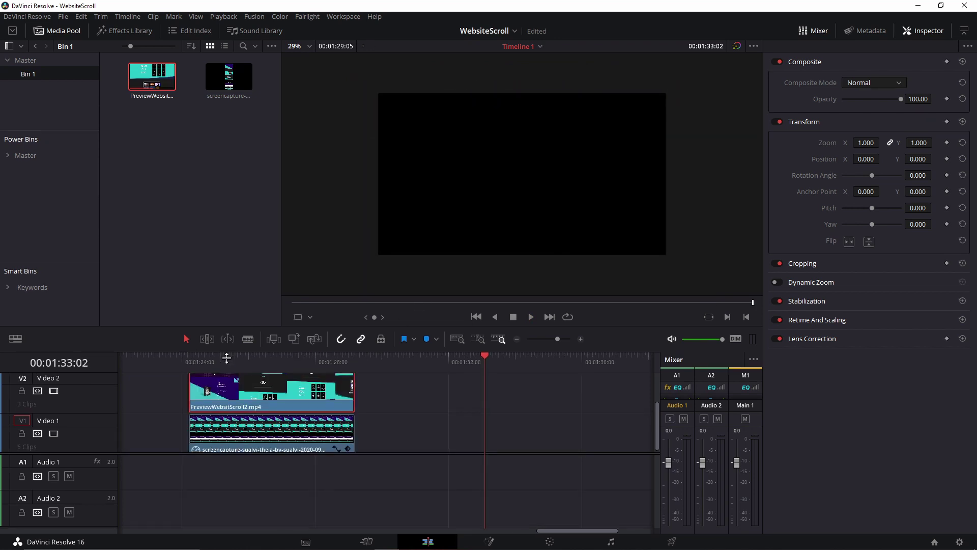
click(214, 358)
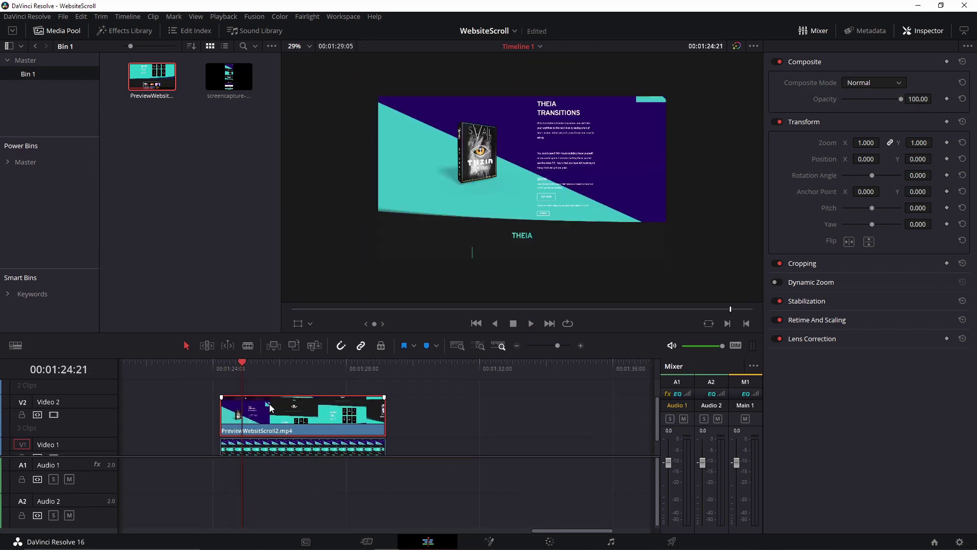
- Move the preview clip onto V1 directly after the screencapture clip
drag(271, 407, 436, 444)
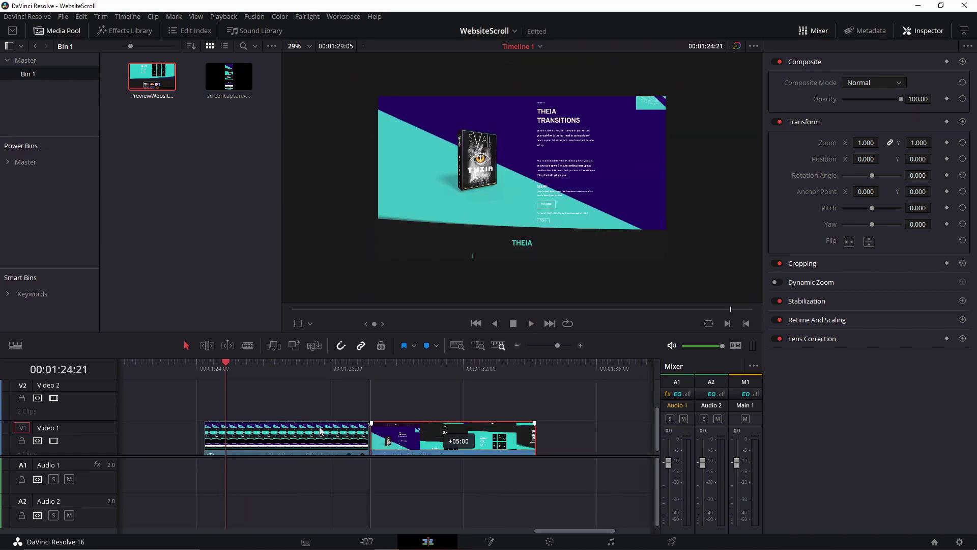
click(246, 434)
scroll(246, 434, right, 2)
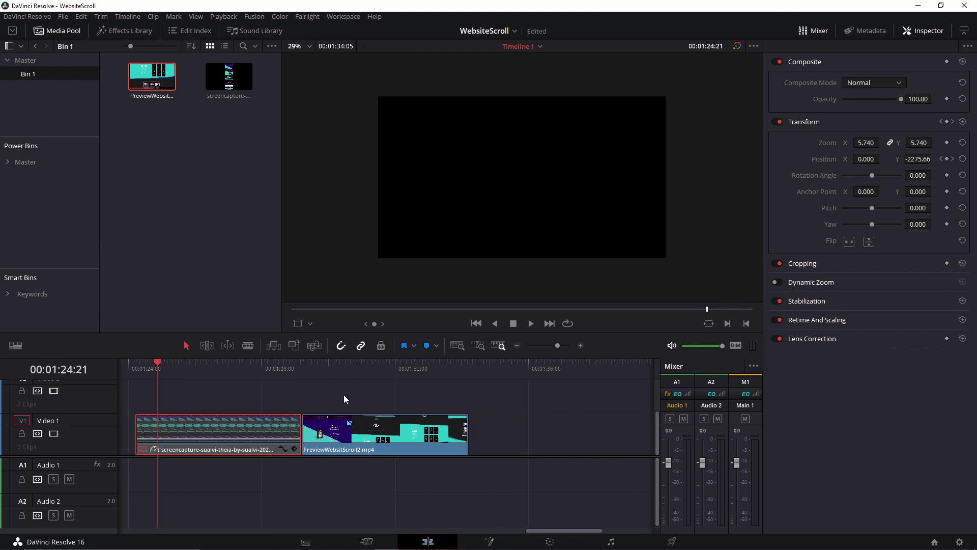
- Open the PreviewWebsitScroll2 clip in the Fusion page
click(320, 380)
right_click(329, 433)
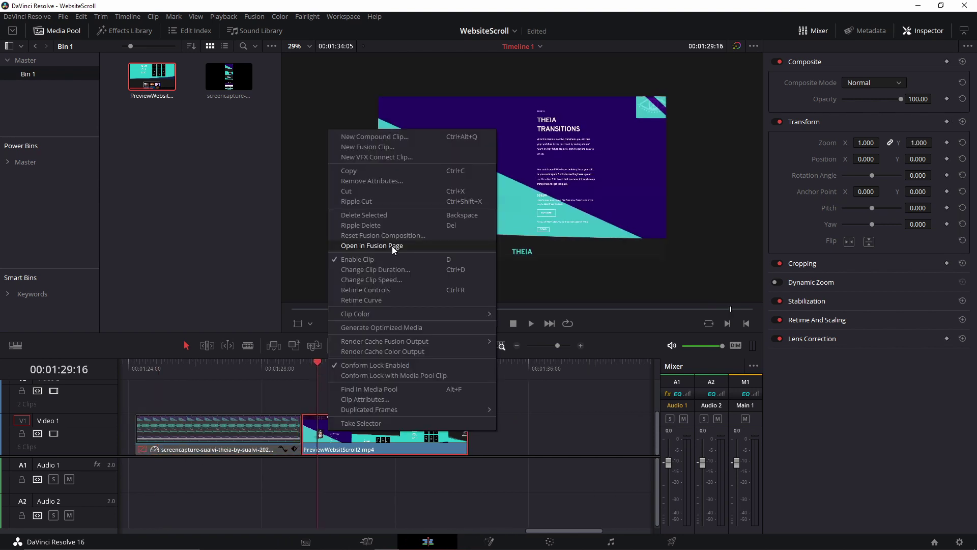
click(392, 246)
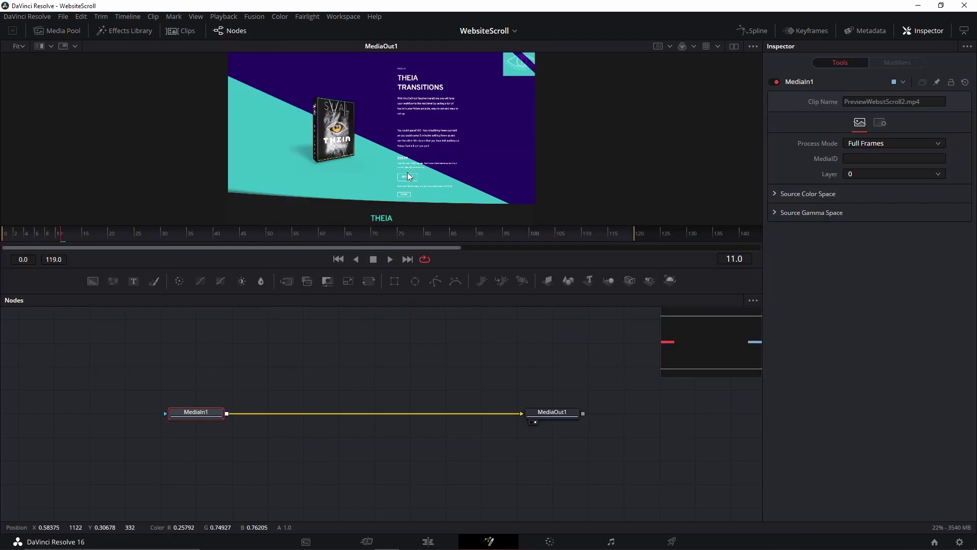
- Insert a Merge node between MediaIn1 and MediaOut1
key(shift+space)
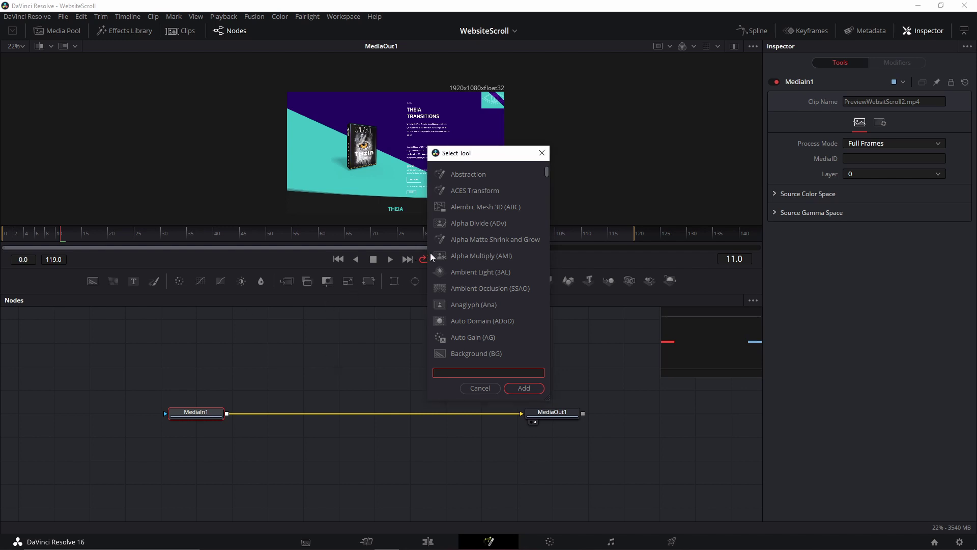
key(Escape)
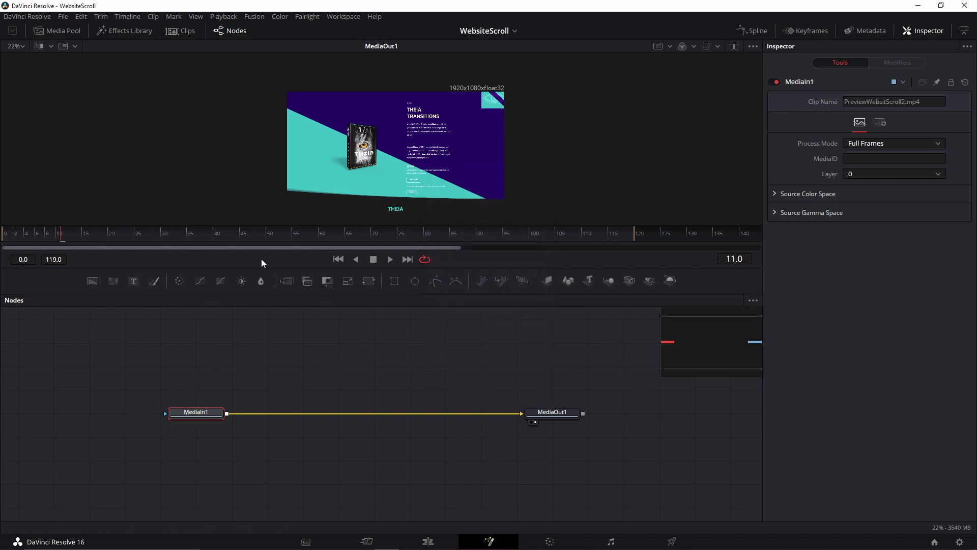
click(284, 281)
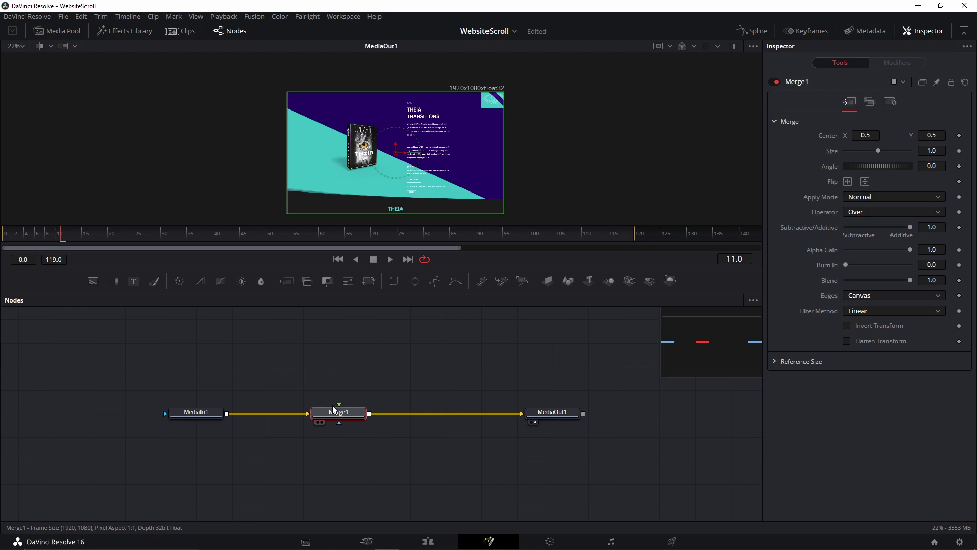
- Add a Background node feeding Merge1's foreground and attach a Rectangle mask
click(93, 281)
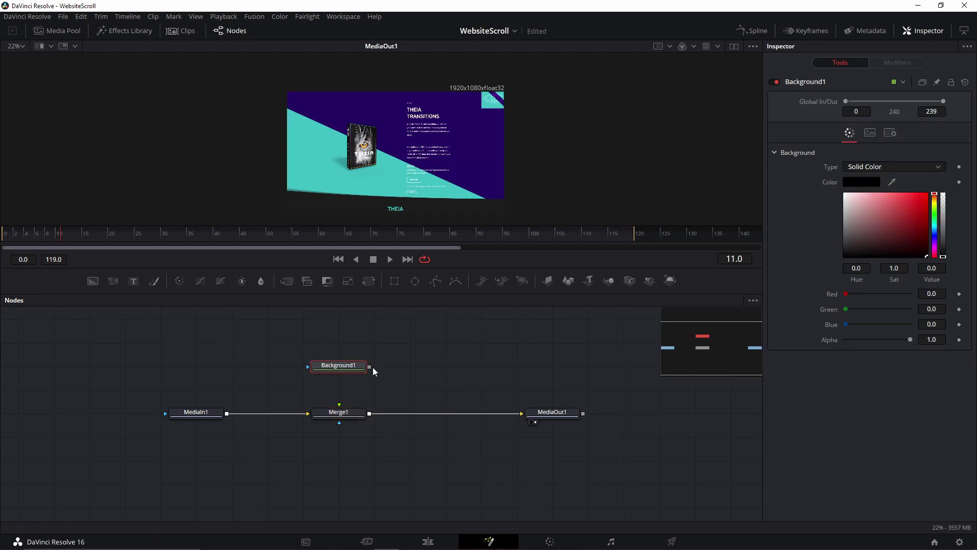
drag(339, 375, 339, 405)
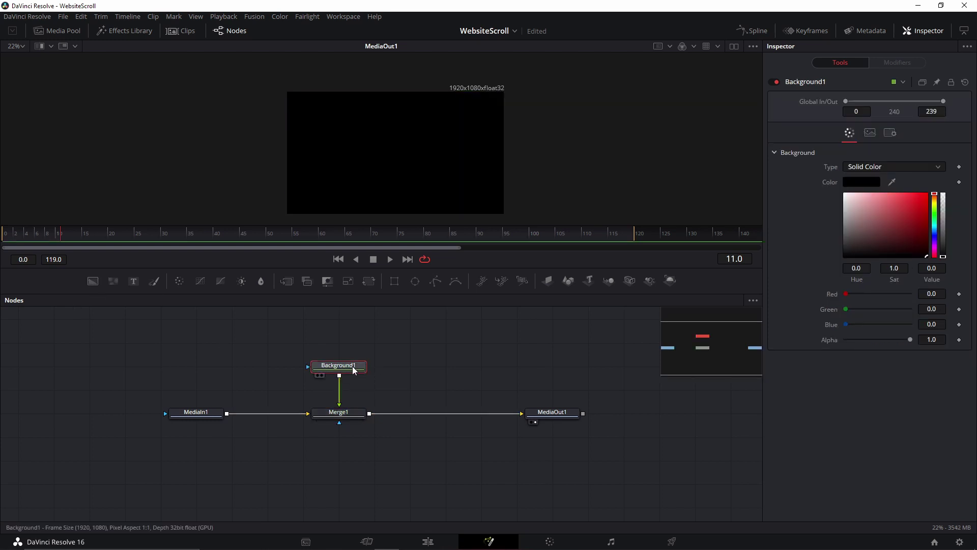
click(394, 281)
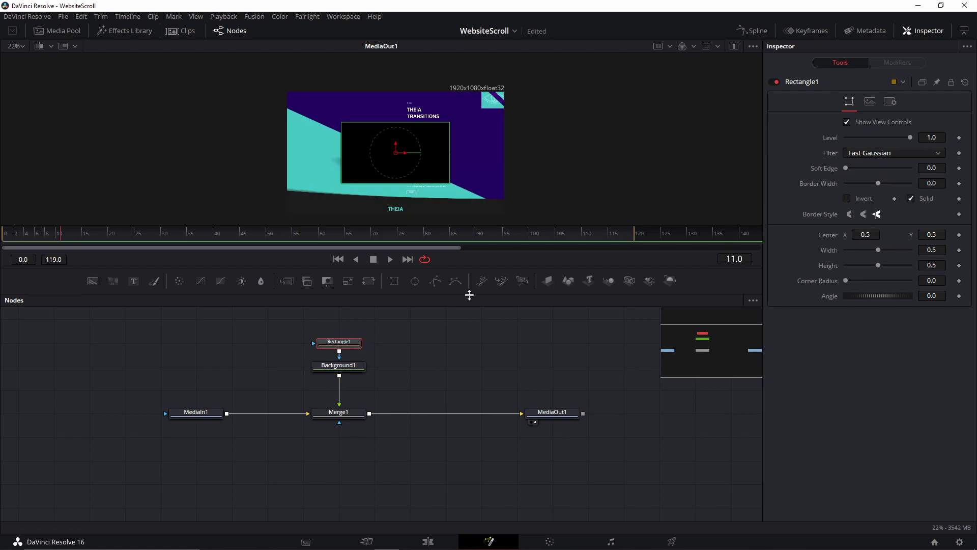
- Set Rectangle1 width and height to 1, uncheck Solid, and raise border width to 0.025
click(932, 250)
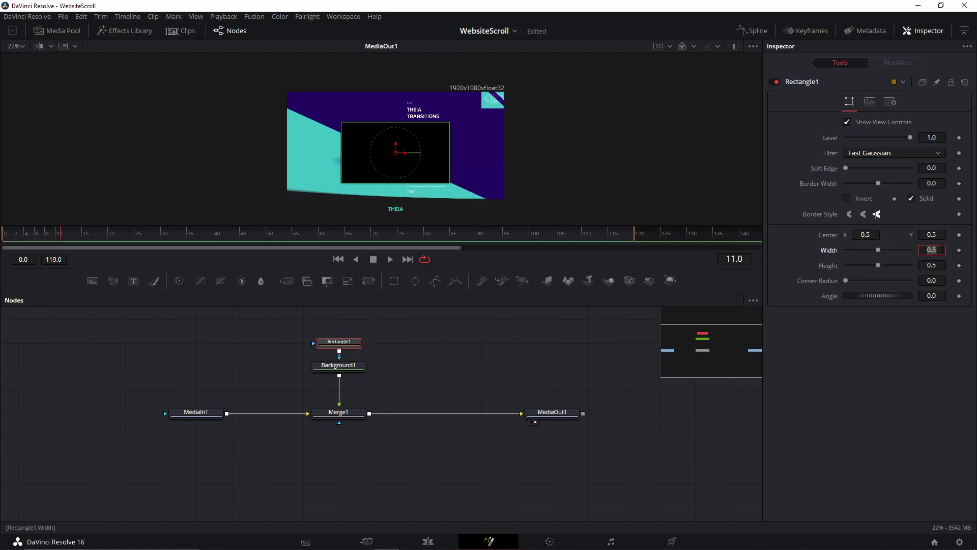
text(1)
key(Tab)
text(1)
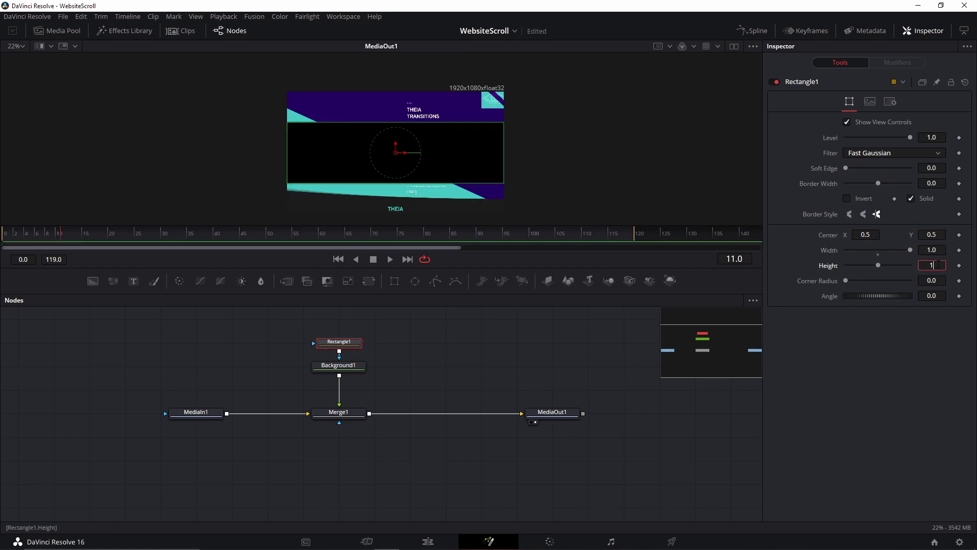
key(Tab)
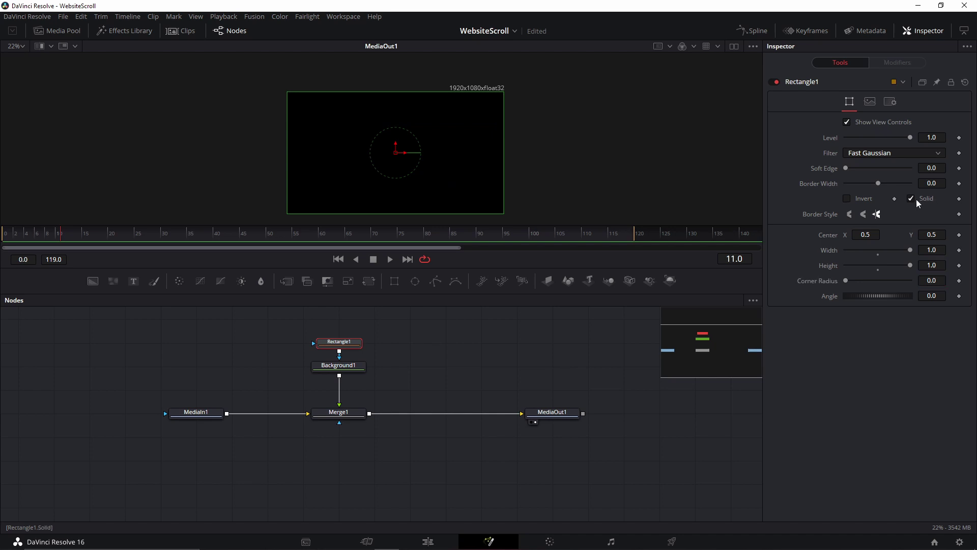
click(925, 203)
drag(877, 183, 883, 183)
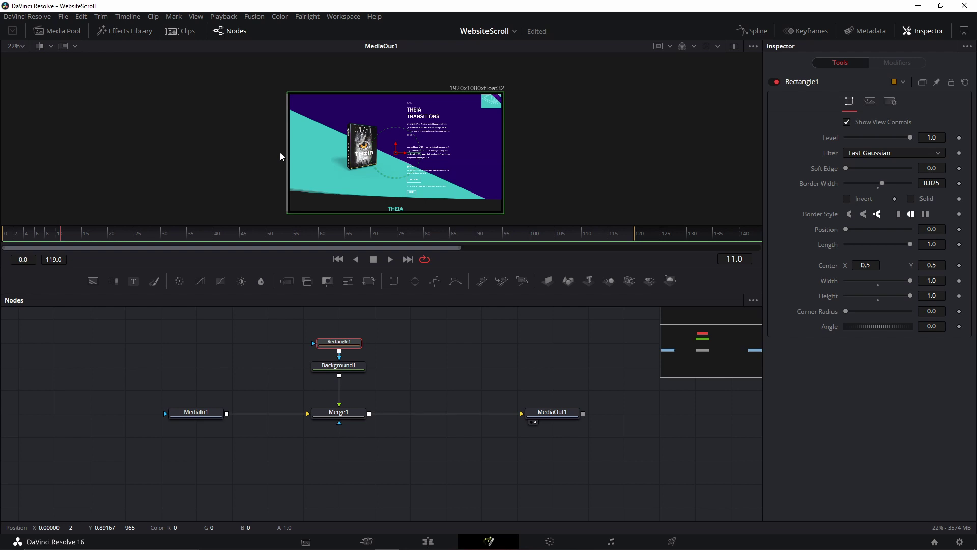
- Colour Background1 a solid dark red (R 0.717, G/B 0.073) and scrub to check the frame
click(338, 366)
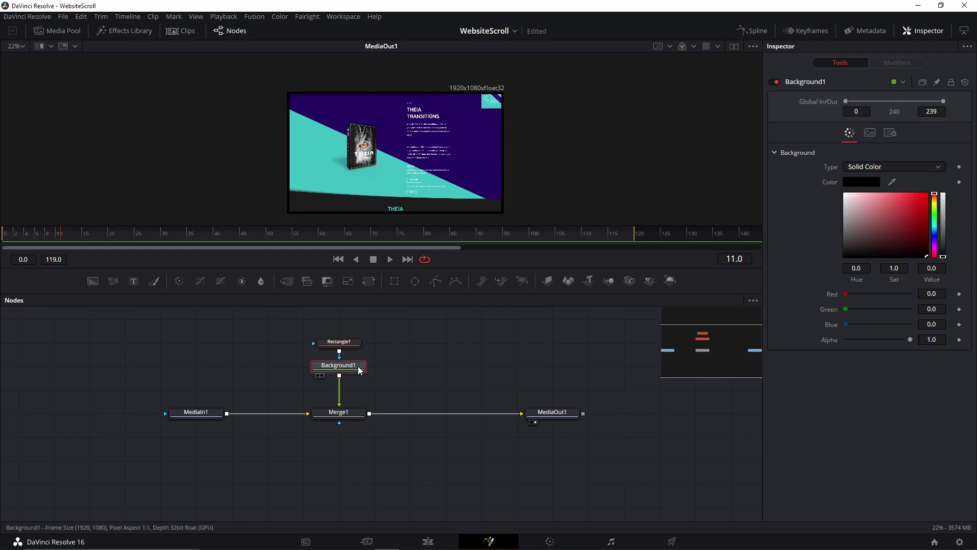
drag(907, 204, 920, 210)
click(883, 168)
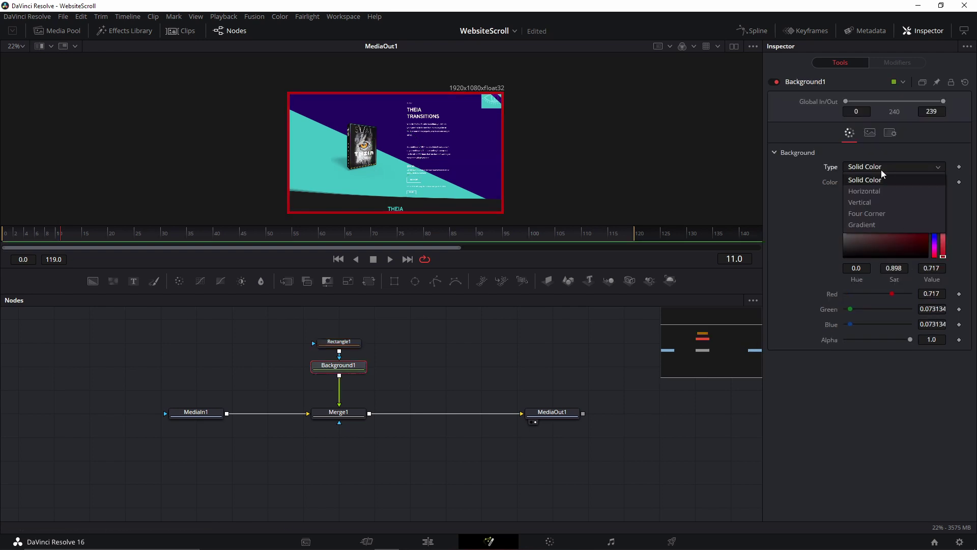
click(815, 194)
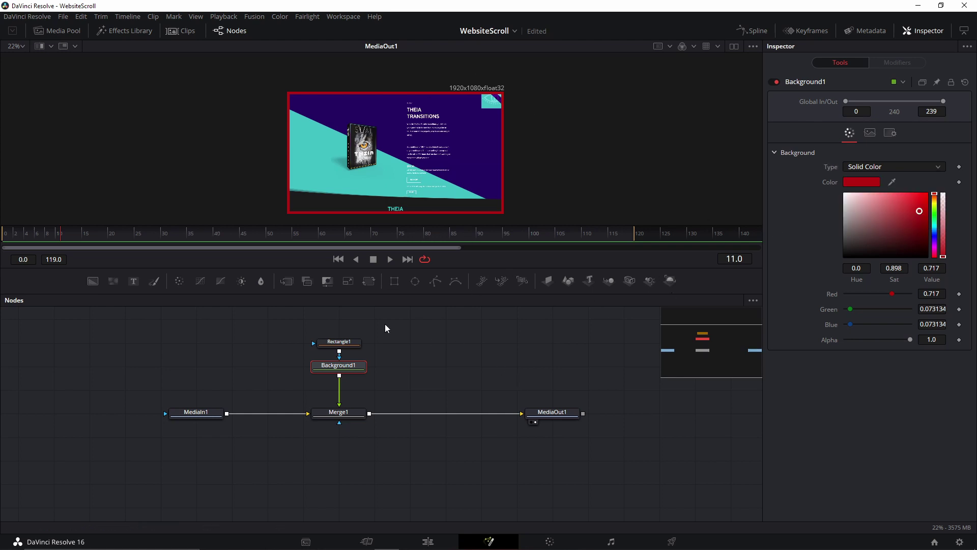
drag(64, 235, 375, 276)
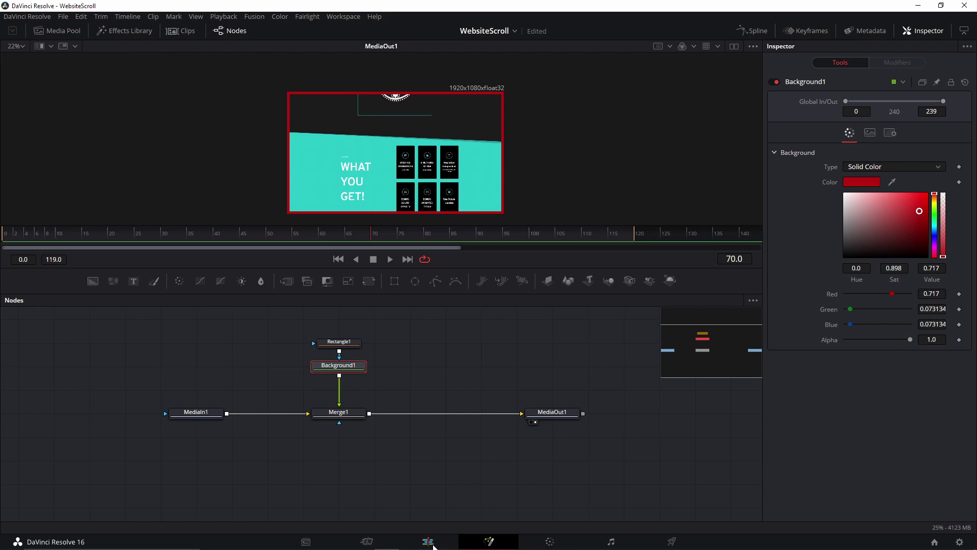
- On the Edit page, scrub the preview clip at Zoom 0.930 and Yaw 0.060
click(434, 543)
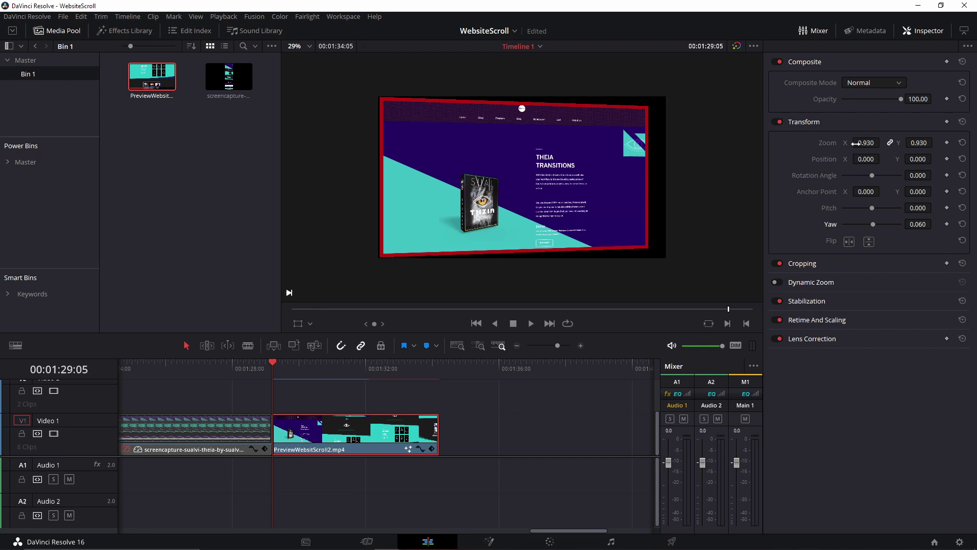
drag(285, 367, 338, 388)
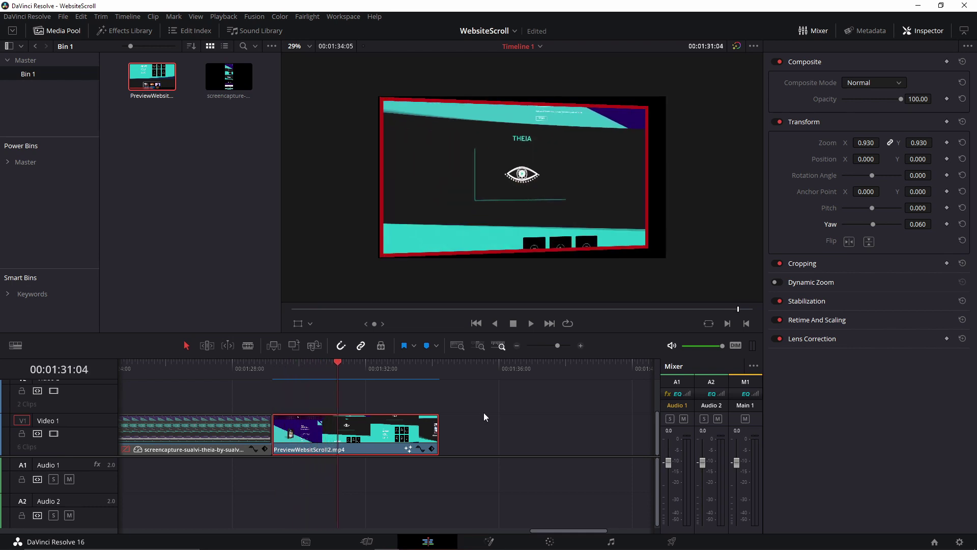